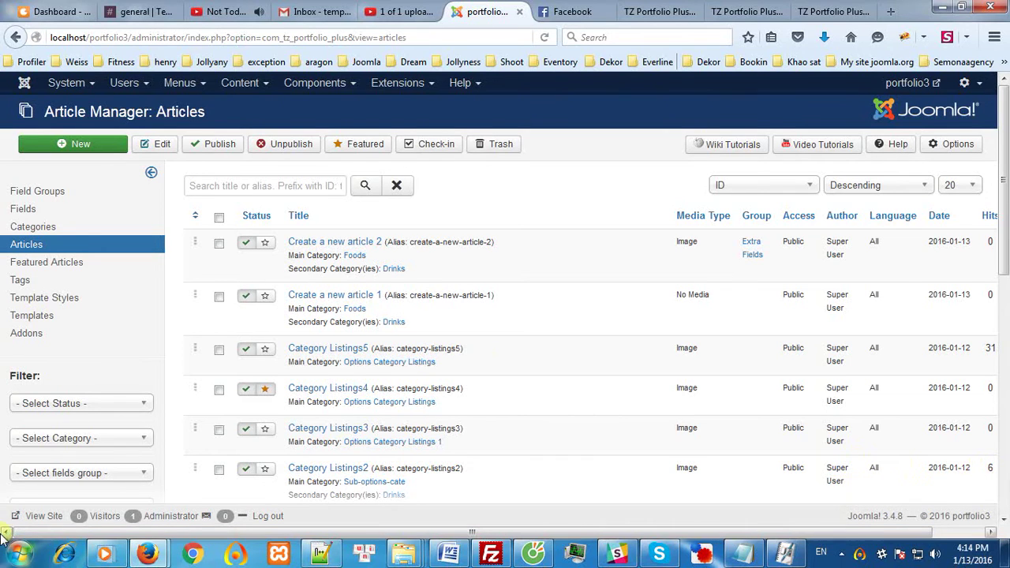
Open the Main Menu items list, which redirects to the administrator login page.
mouse_move(195, 85)
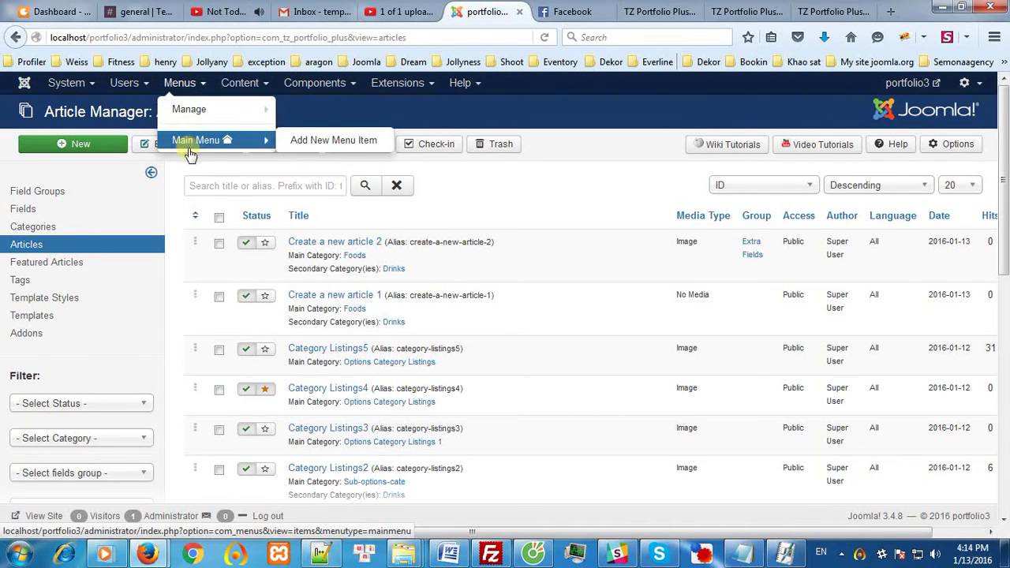
left_click(193, 142)
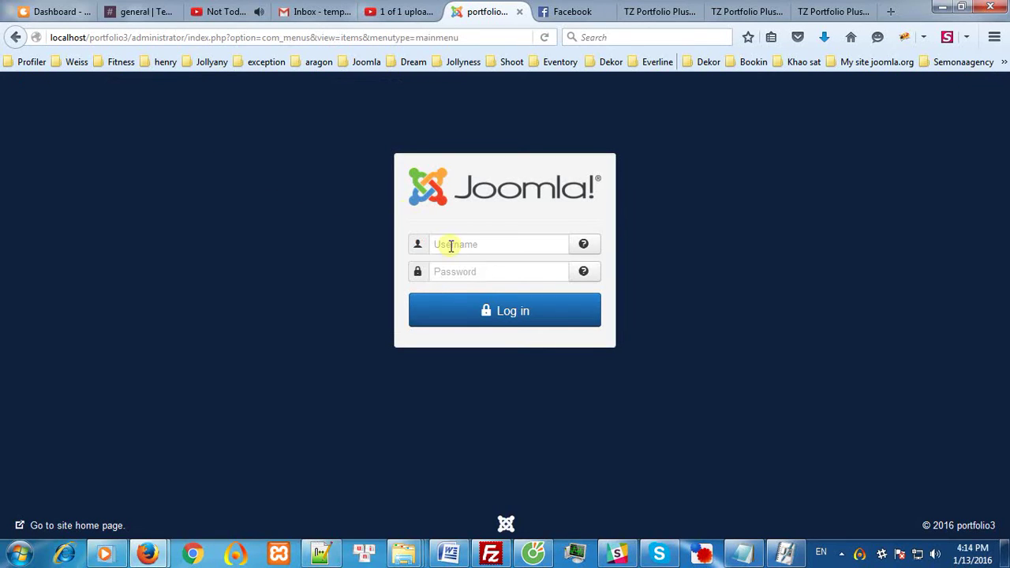
Log in with the saved administrator username, which brings up a session-expired warning.
left_click(449, 244)
type("a")
left_click(457, 263)
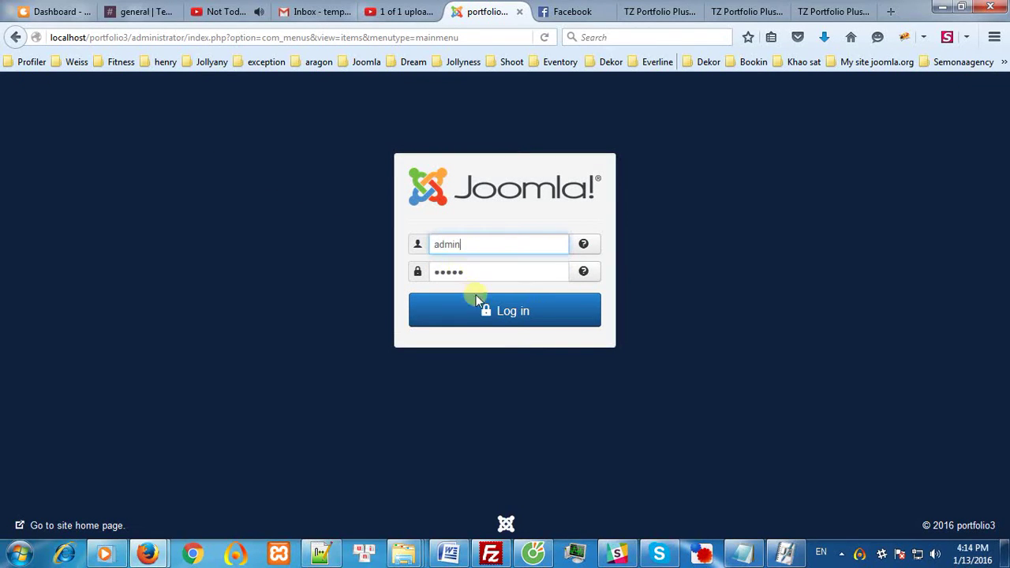
left_click(491, 312)
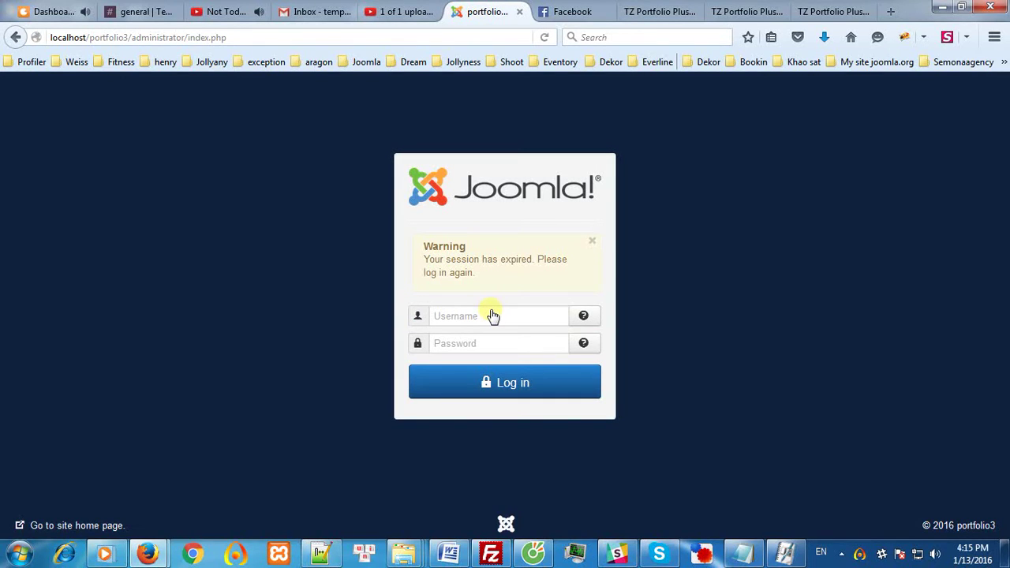
Log in again with the saved administrator username to reach the Control Panel.
left_click(492, 312)
type("a")
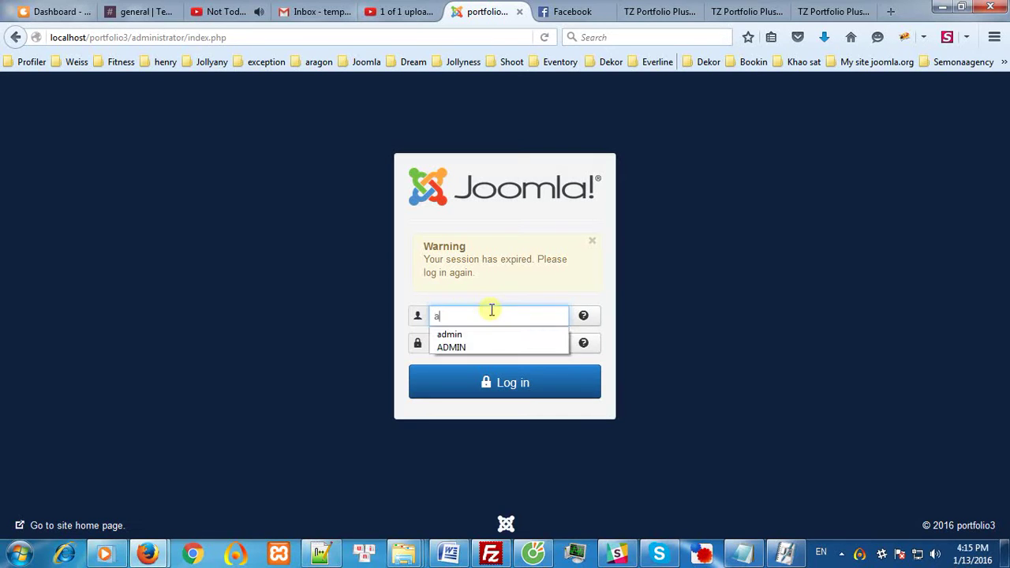
left_click(484, 330)
left_click(507, 376)
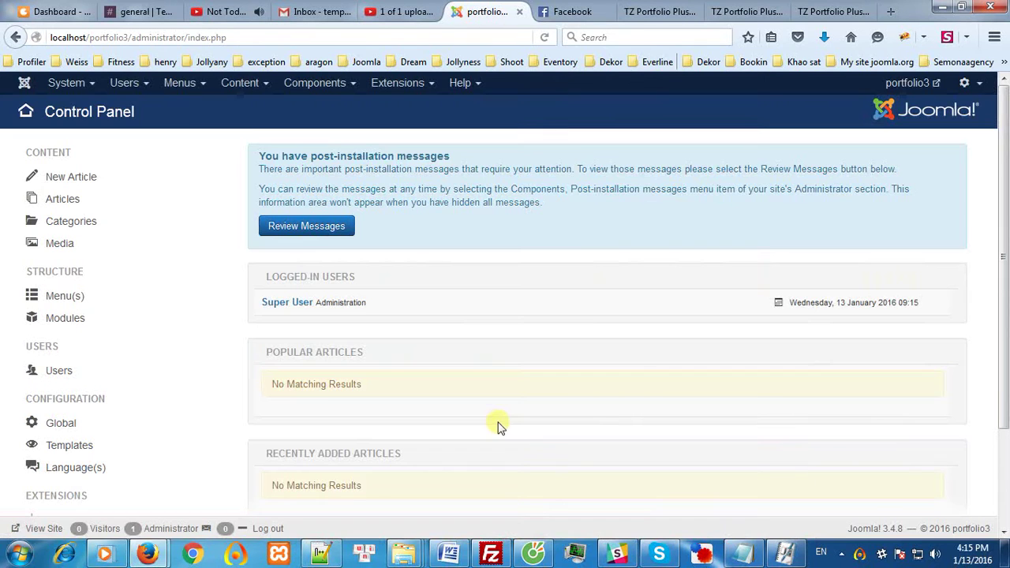
Start a new Main Menu item titled 'Show article to front end'.
left_click(193, 84)
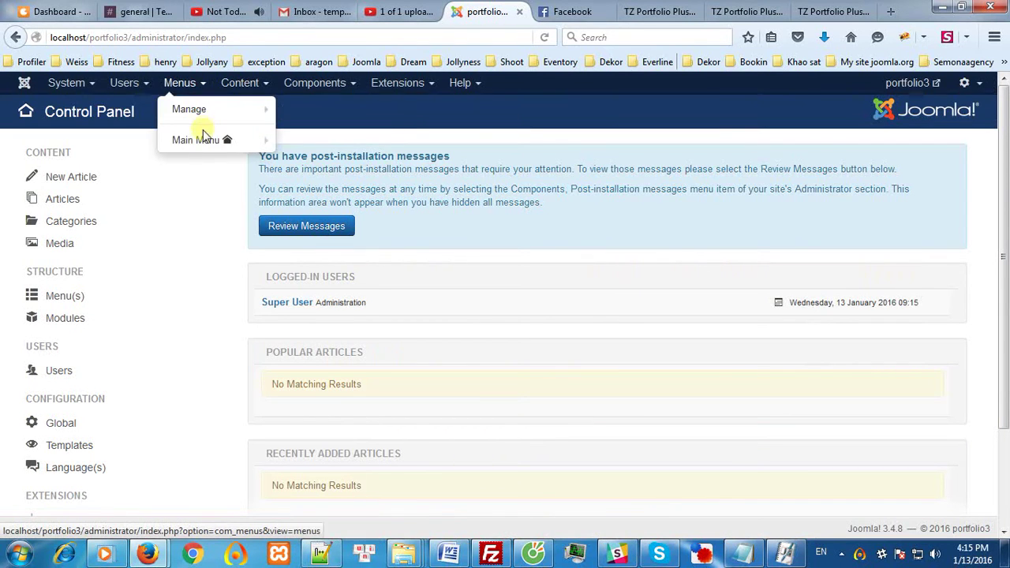
left_click(204, 141)
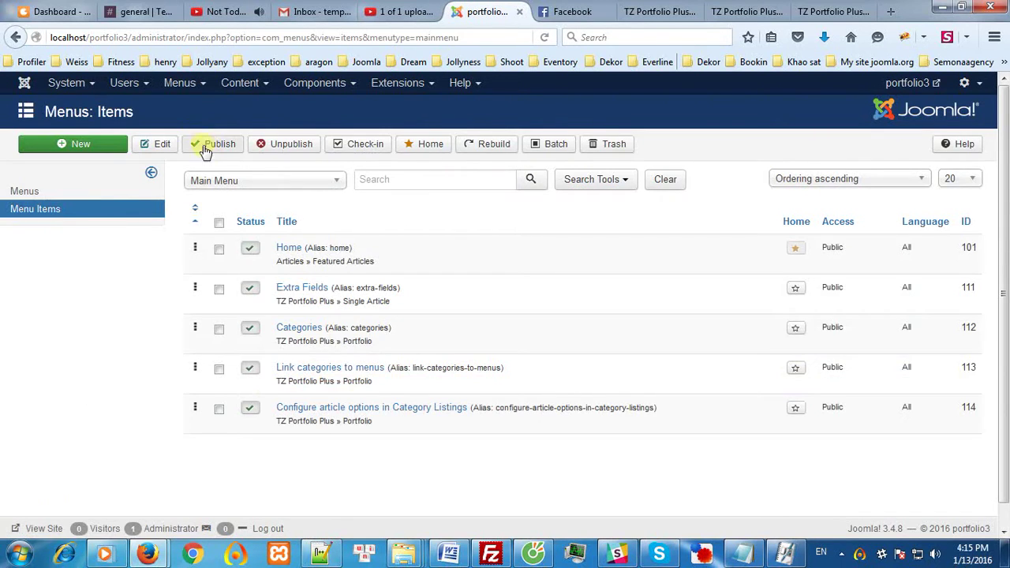
left_click(87, 147)
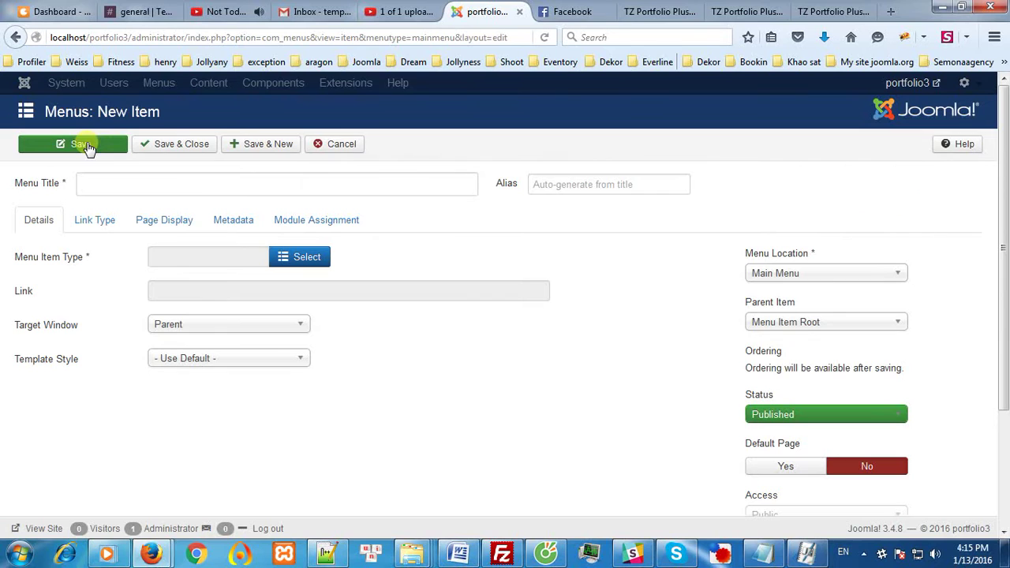
left_click(126, 179)
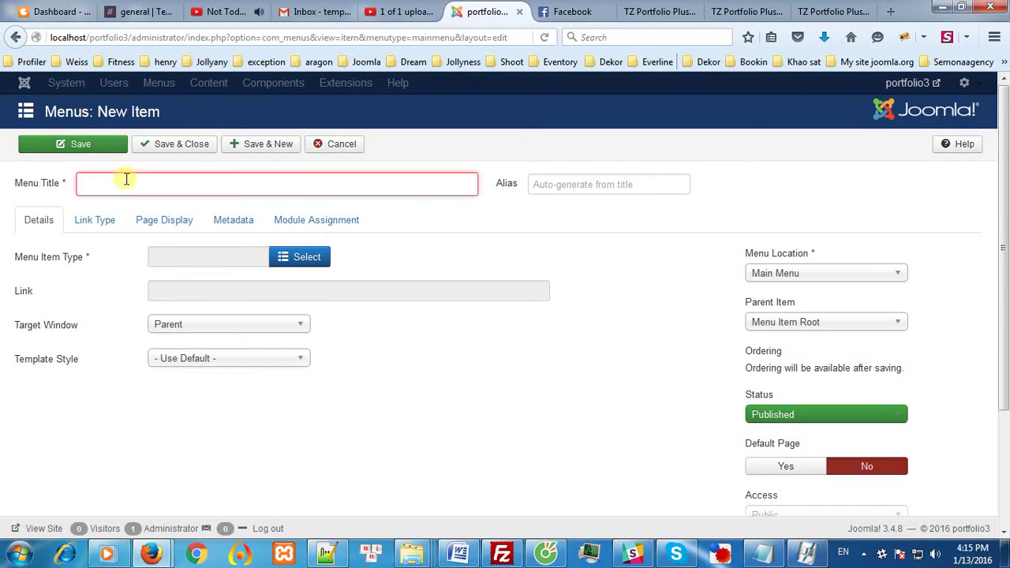
type("Show article to front end")
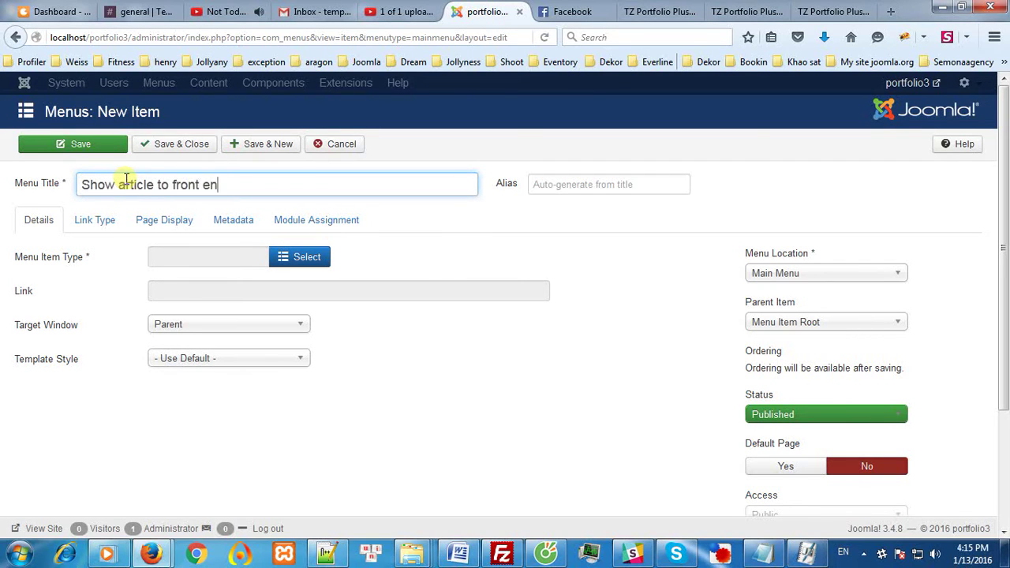
Set the menu item type to TZ Portfolio Plus Portfolio.
left_click(279, 261)
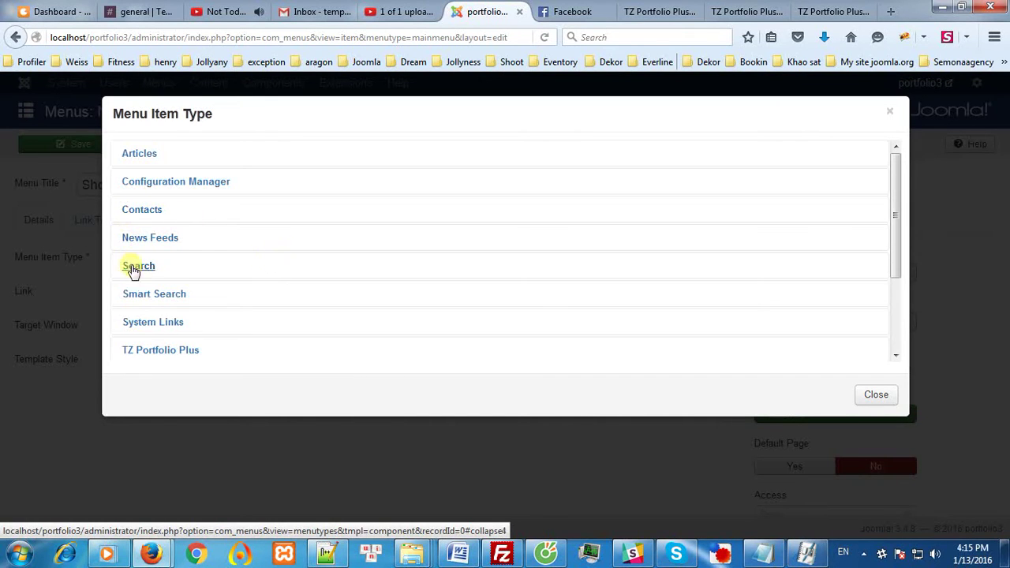
left_click(195, 341)
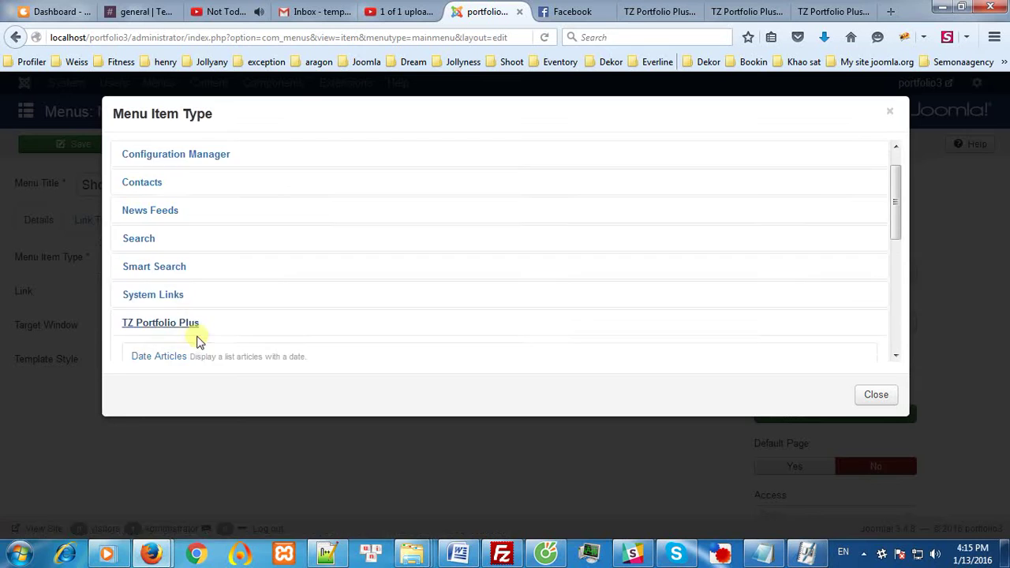
scroll(198, 341, "down", 5)
scroll(348, 237, "up", 2)
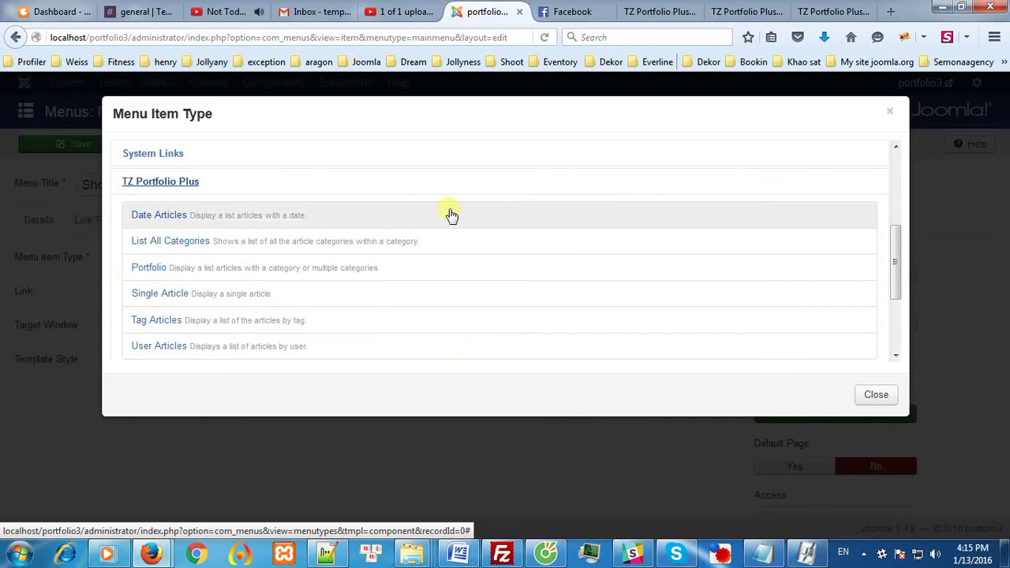
left_click(168, 272)
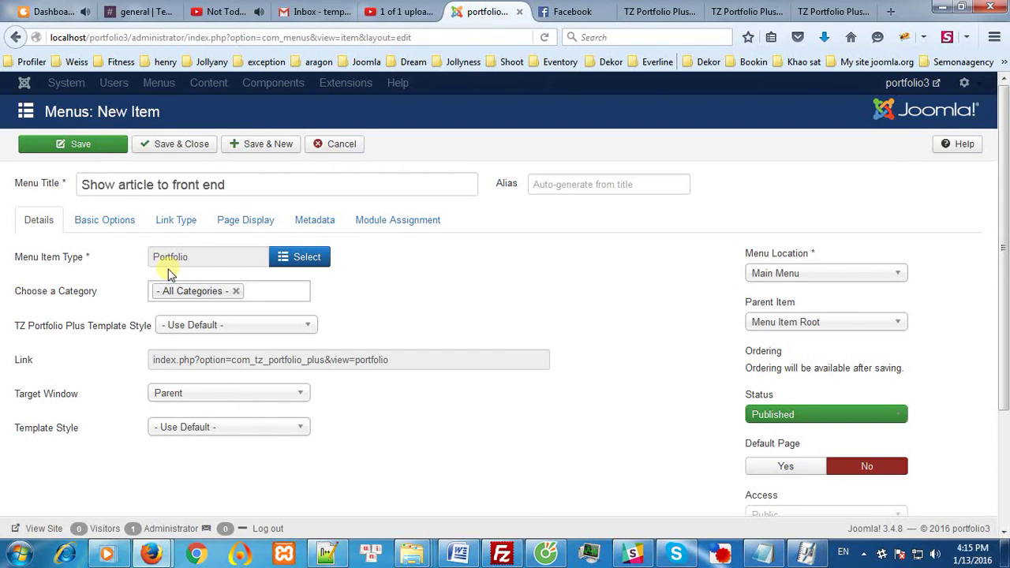
Replace All Categories with Foods, save the item, and open the portfolio3 front-end site.
left_click(237, 293)
left_click(236, 291)
type("f")
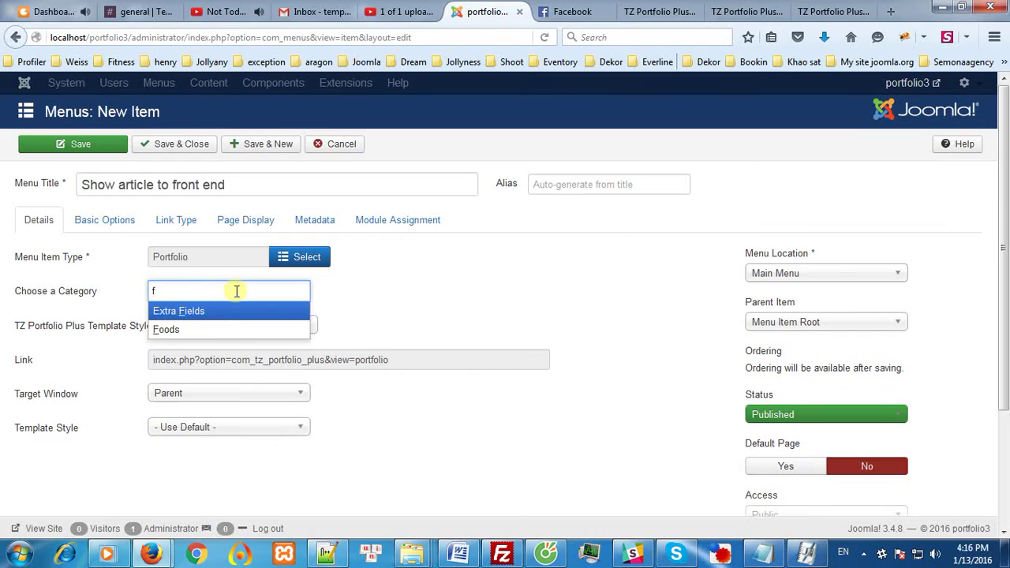
left_click(213, 326)
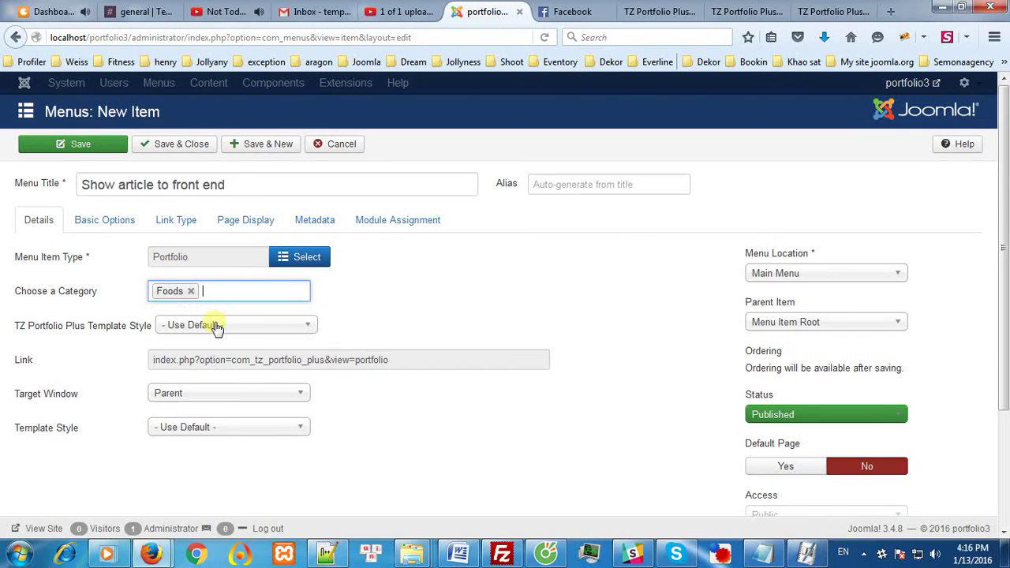
left_click(101, 144)
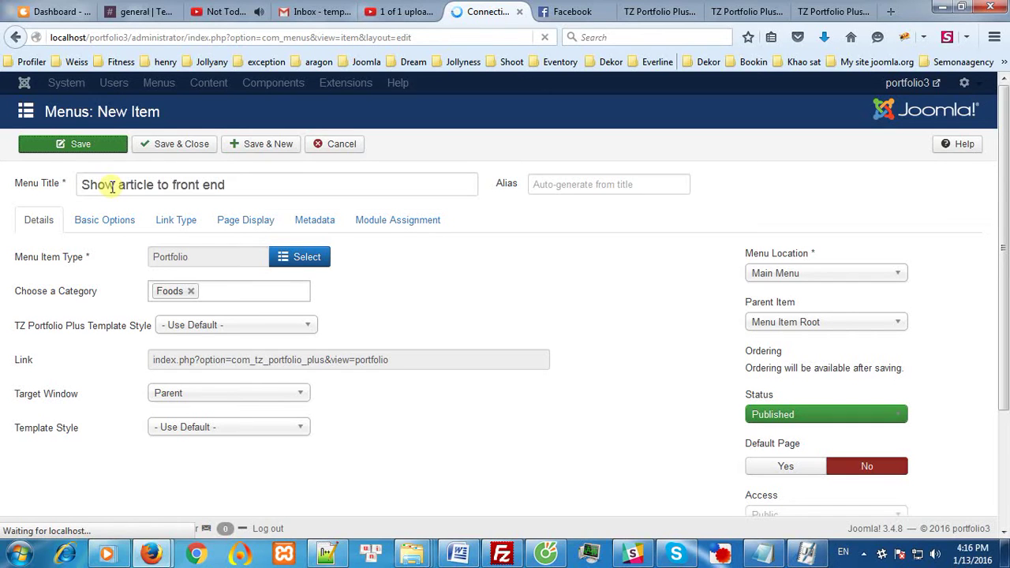
left_click(912, 85)
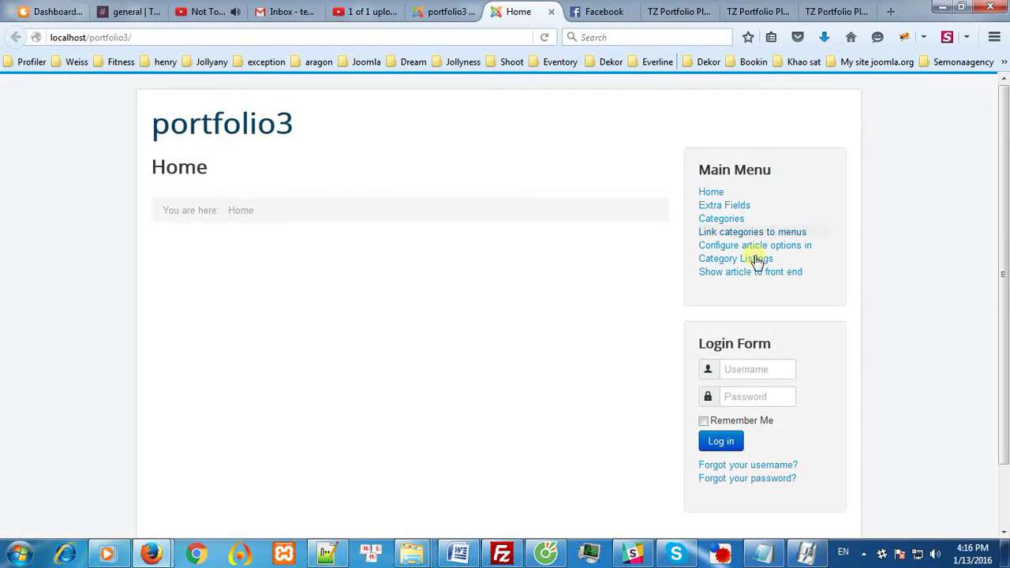
Browse the Foods portfolio grid on 'Show article to front end', then return to the admin tab.
left_click(750, 274)
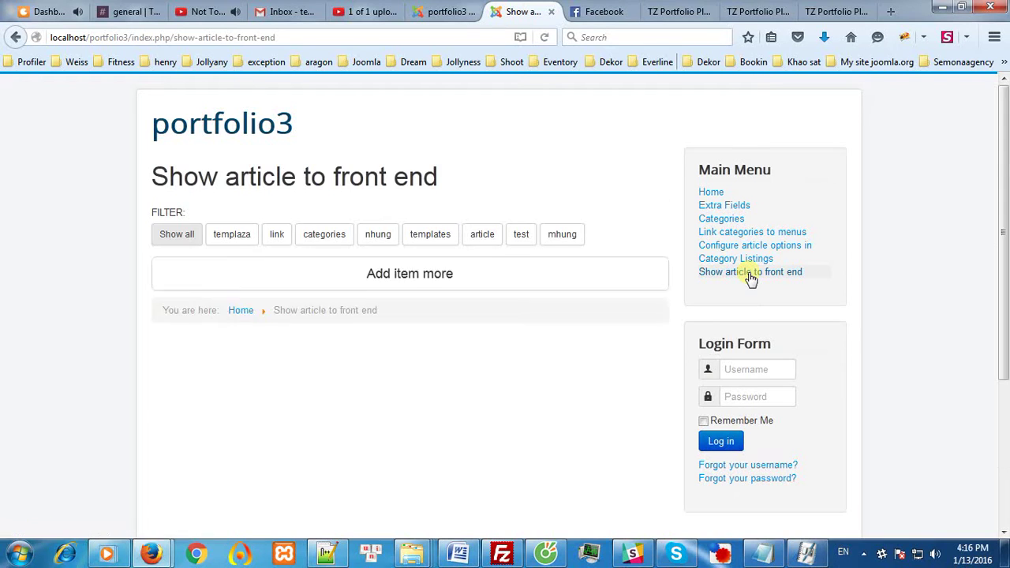
scroll(584, 355, "down", 2)
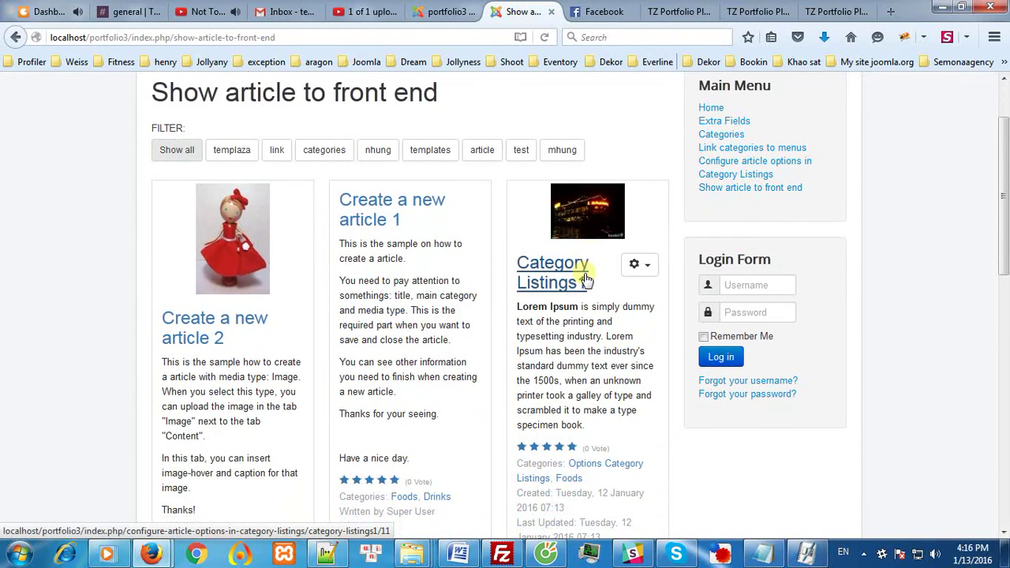
scroll(584, 277, "down", 2)
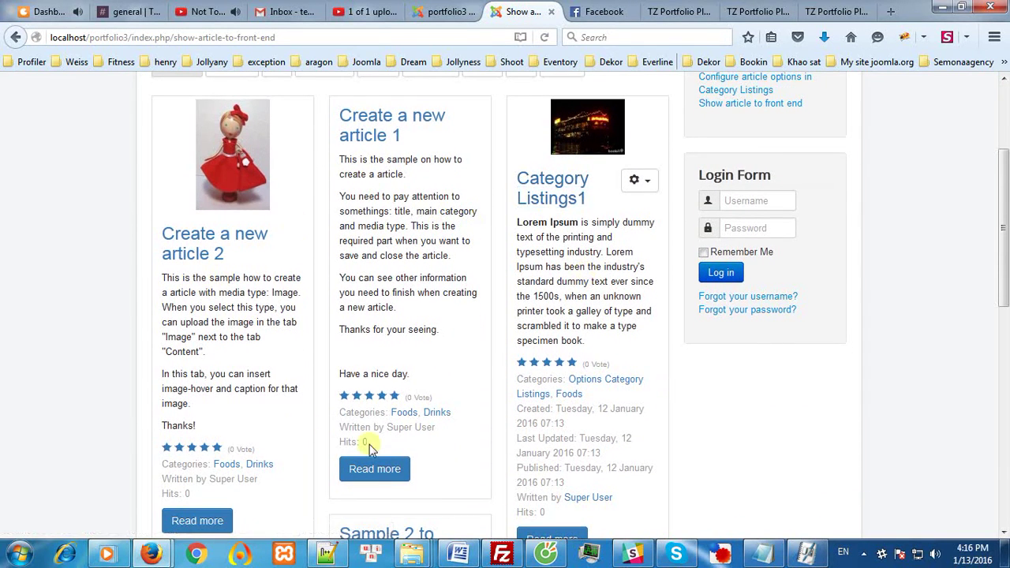
scroll(426, 277, "down", 2)
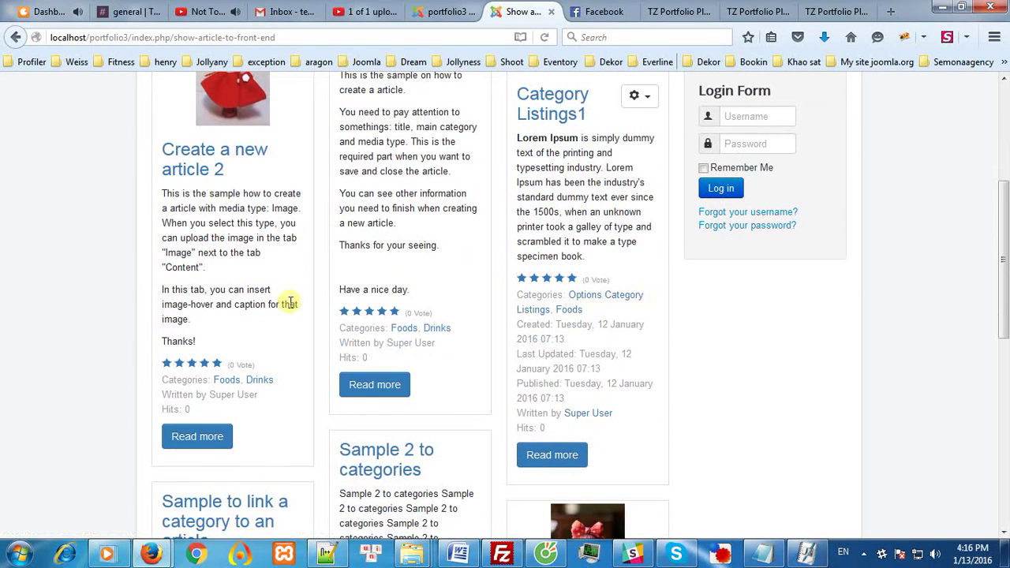
scroll(299, 363, "up", 4)
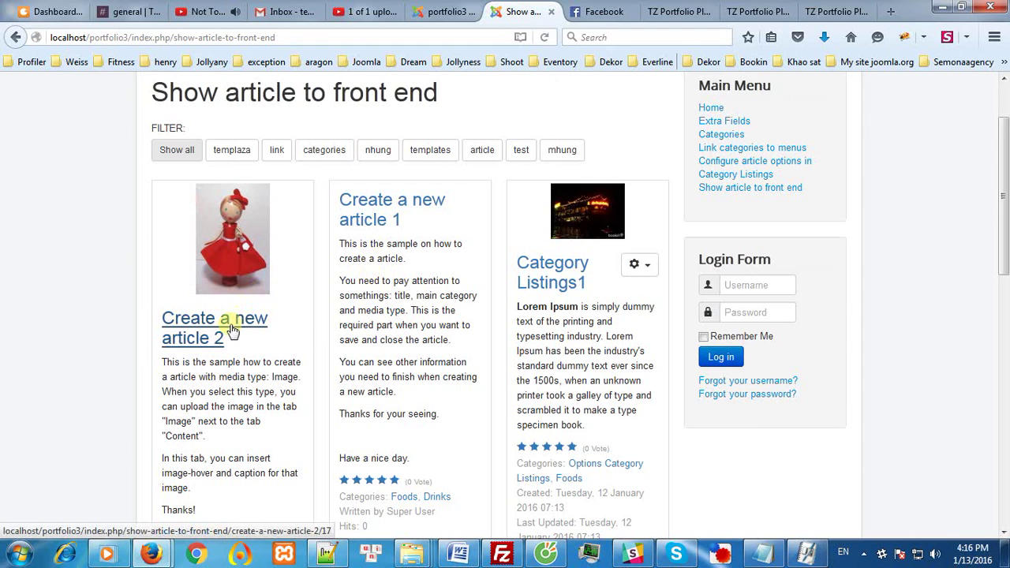
scroll(328, 328, "down", 4)
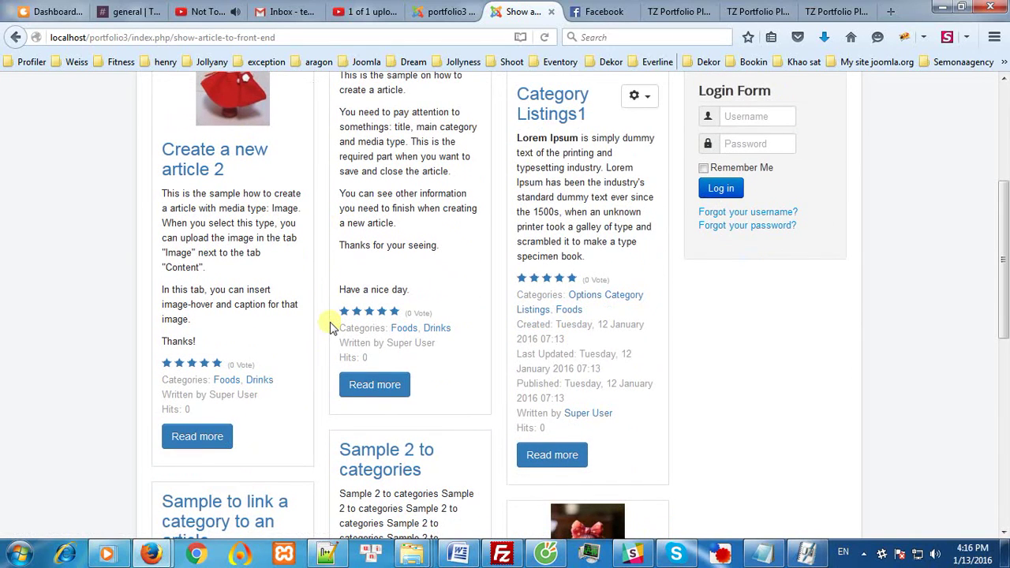
left_click(442, 11)
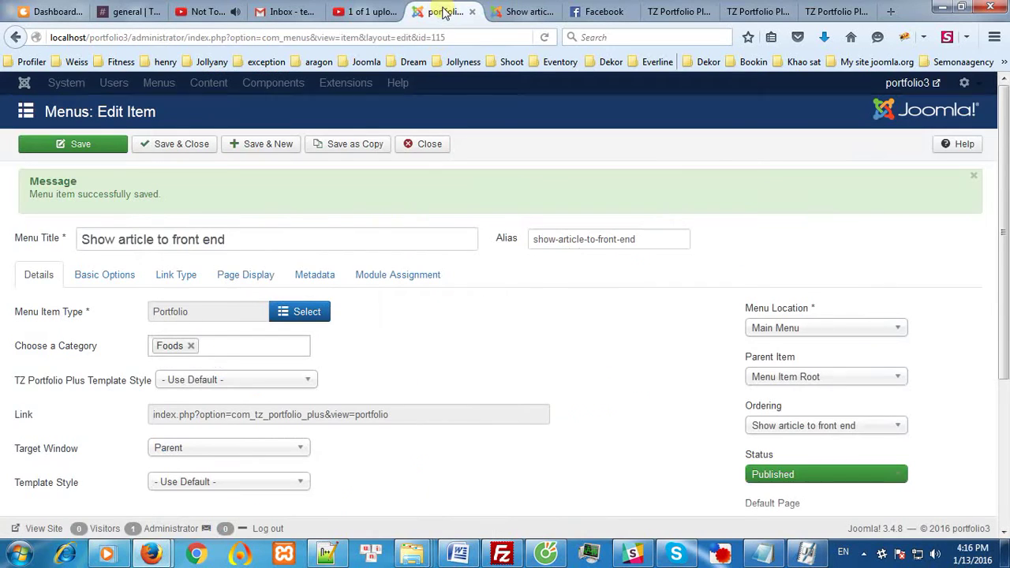
Close the saved item's editor and start a blank new Main Menu item.
left_click(438, 153)
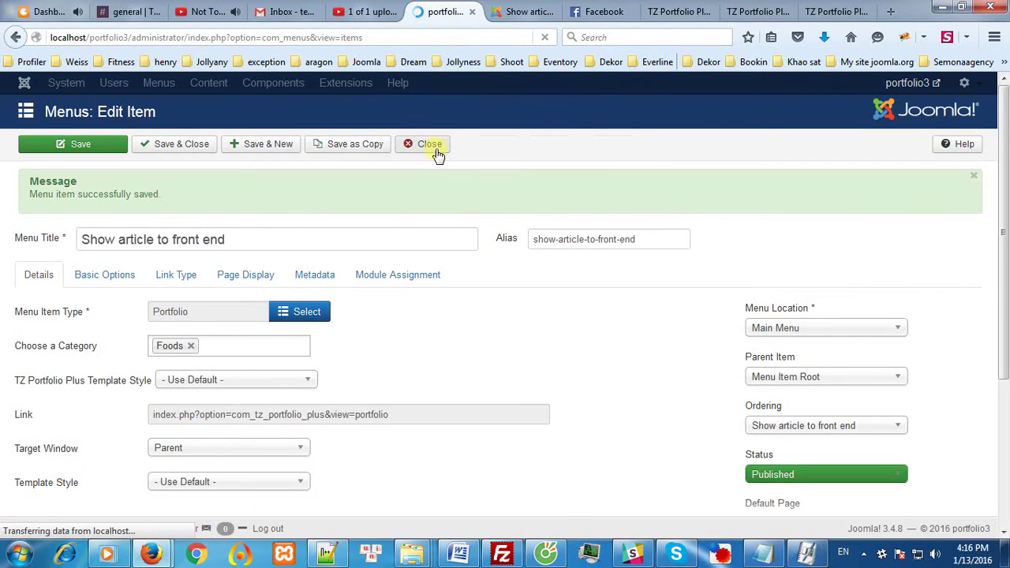
left_click(101, 148)
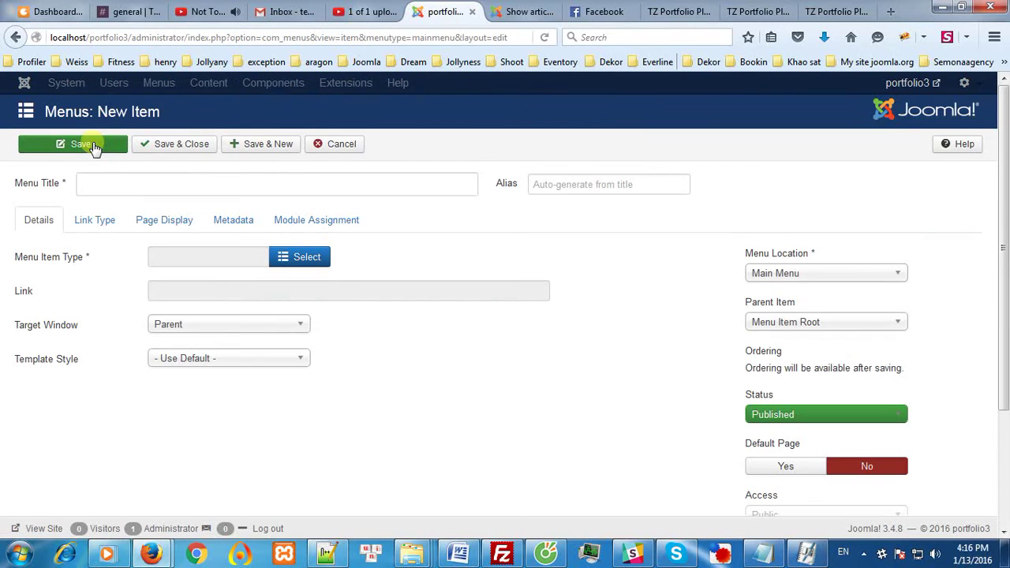
Enter the title 'Show article to front end 2' and bring up the Menu Item Type list.
left_click(113, 178)
type("S")
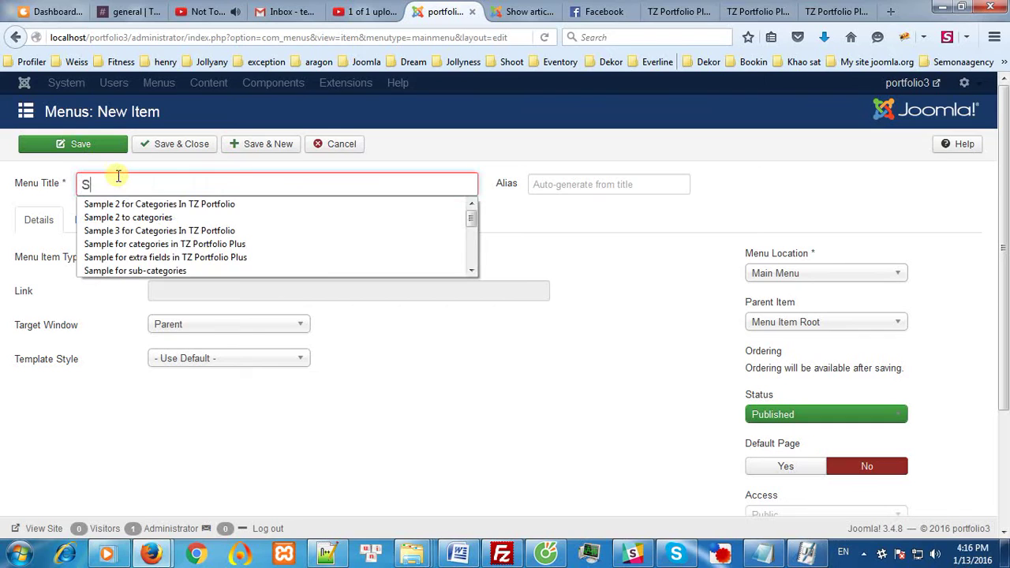
type("how articl")
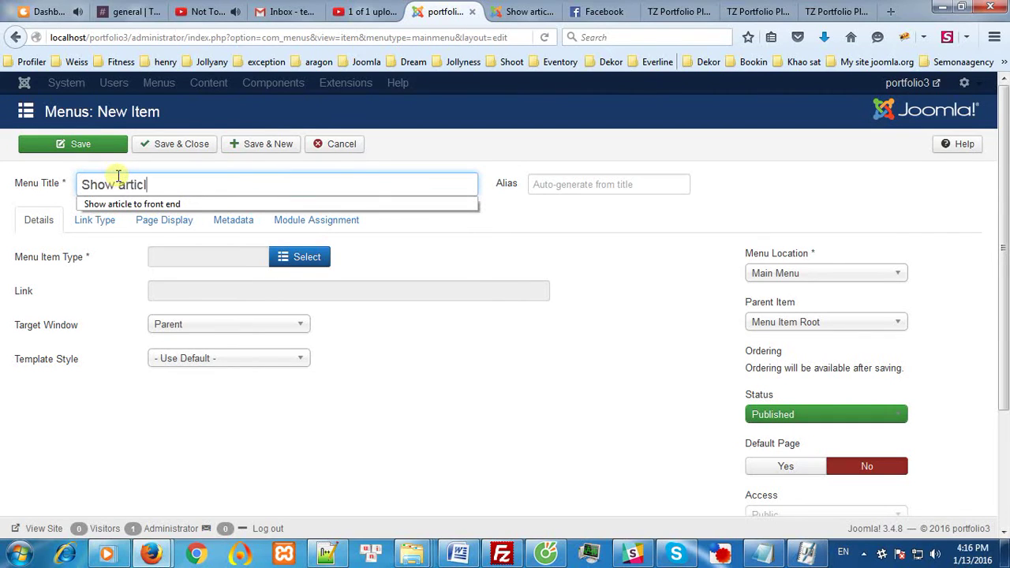
type("e to front end")
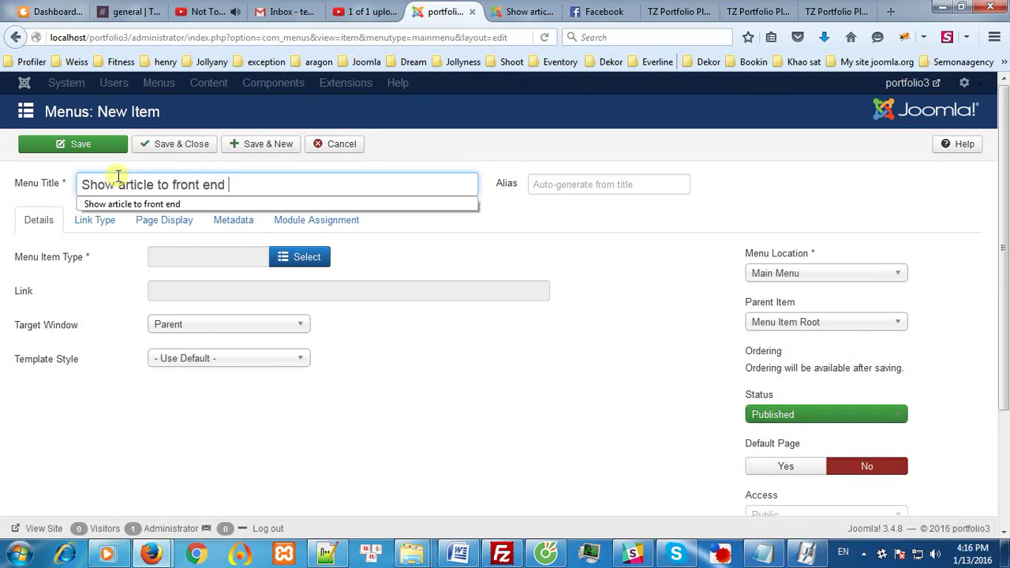
type("2")
left_click(320, 259)
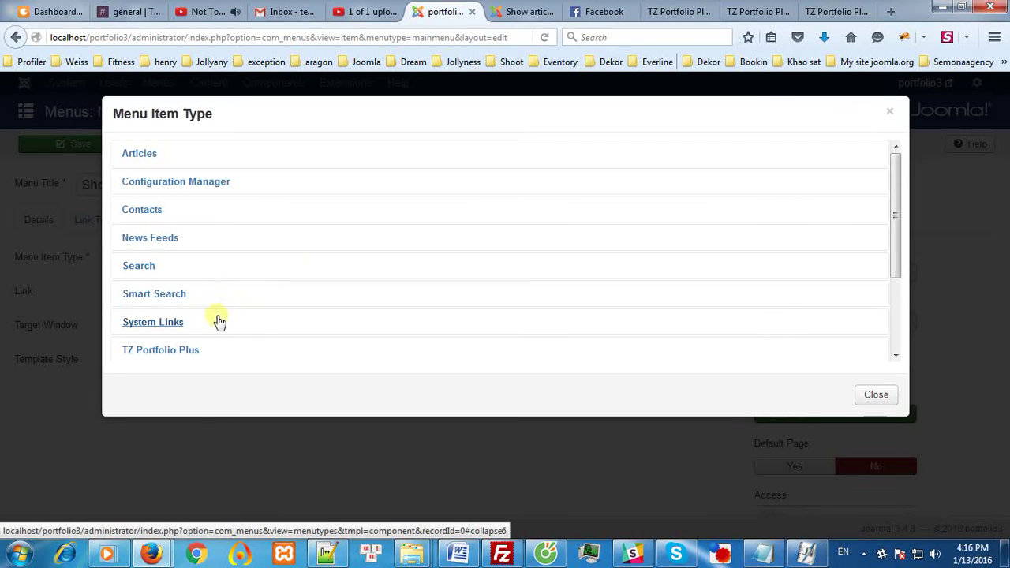
Choose TZ Portfolio Plus Portfolio as the type and save the item with All Categories.
scroll(205, 312, "down", 2)
left_click(181, 273)
scroll(197, 284, "down", 2)
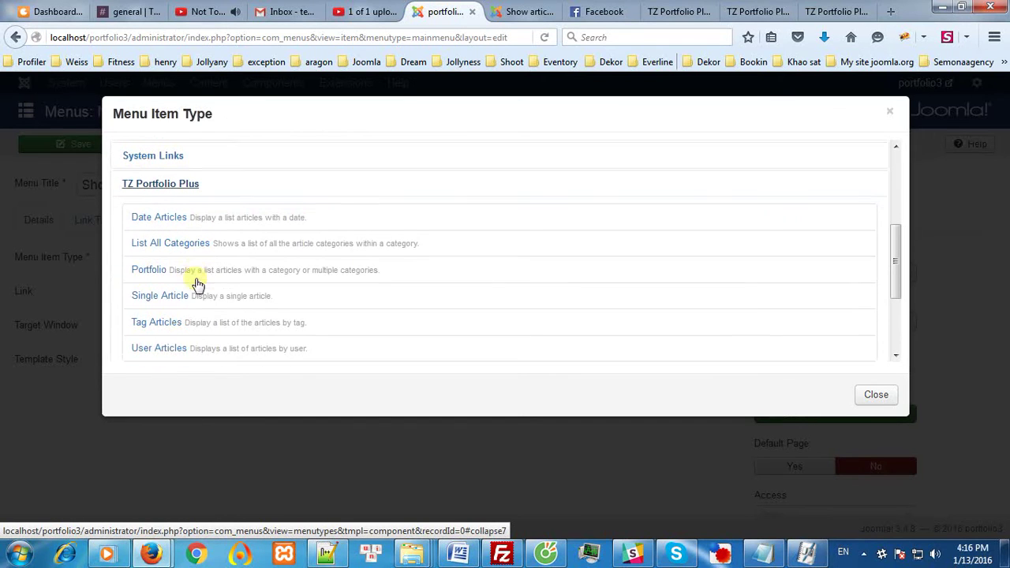
left_click(191, 267)
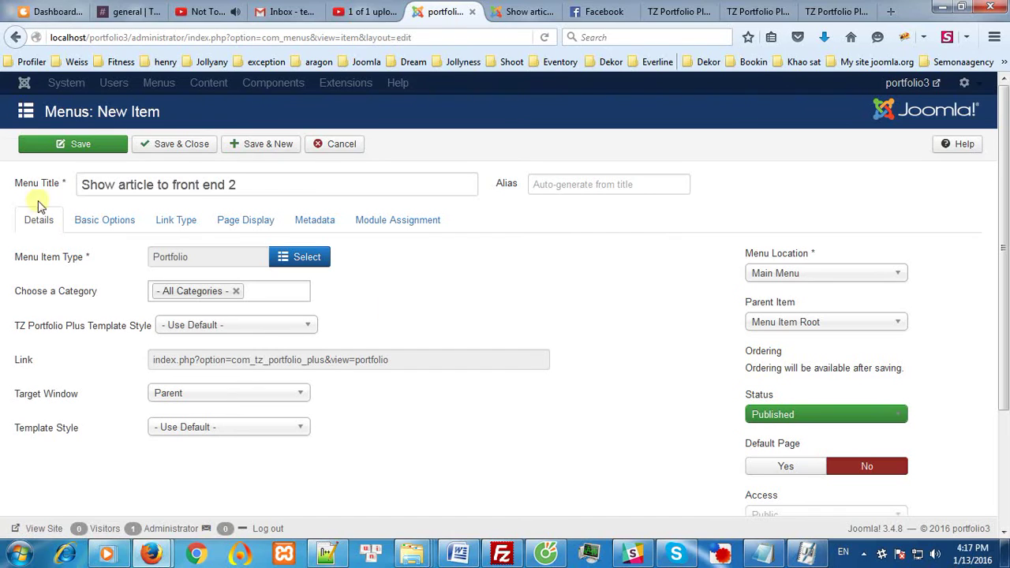
left_click(105, 150)
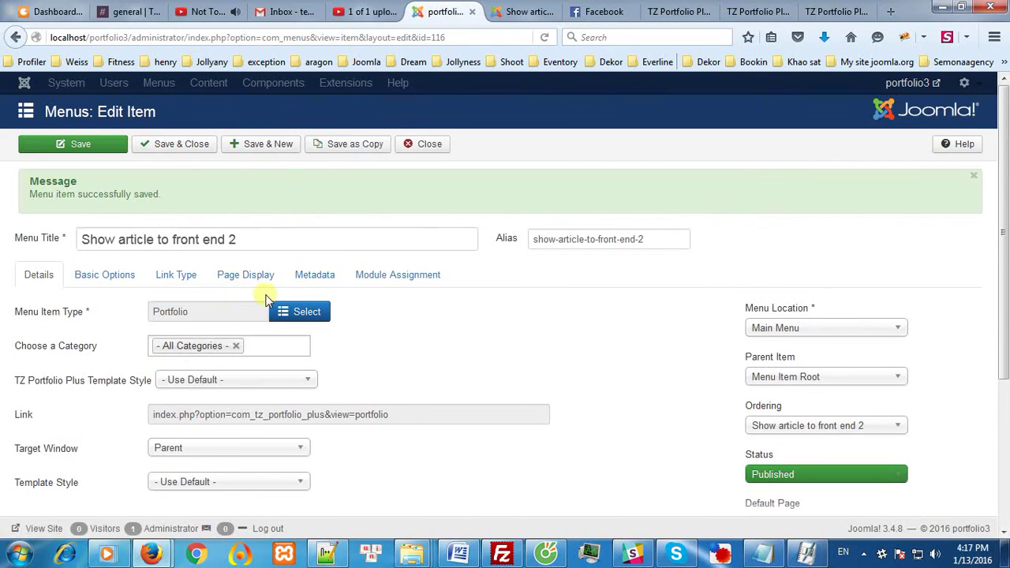
Change the menu item type to TZ Portfolio Plus Single Article.
left_click(305, 309)
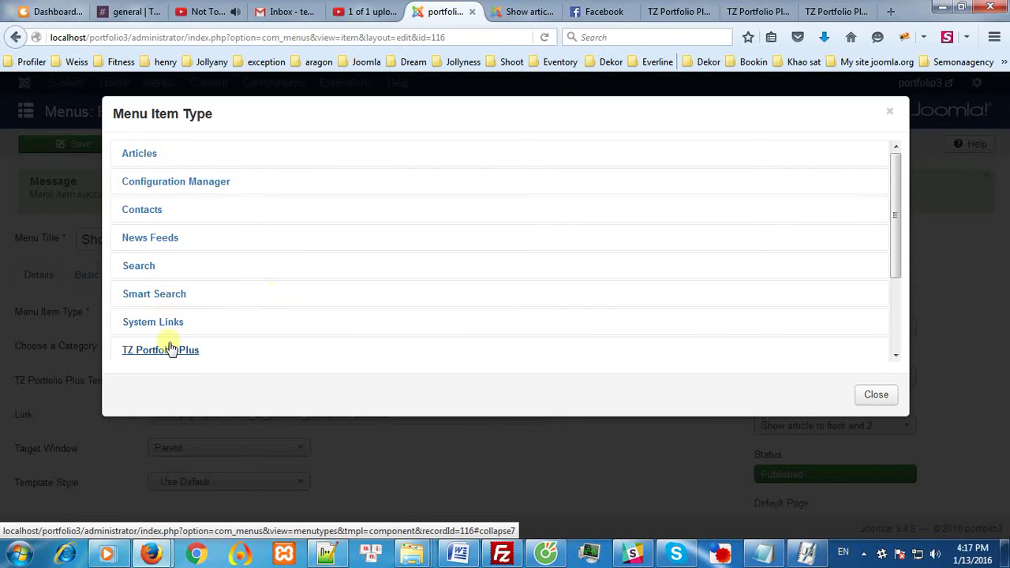
left_click(178, 348)
scroll(271, 333, "down", 3)
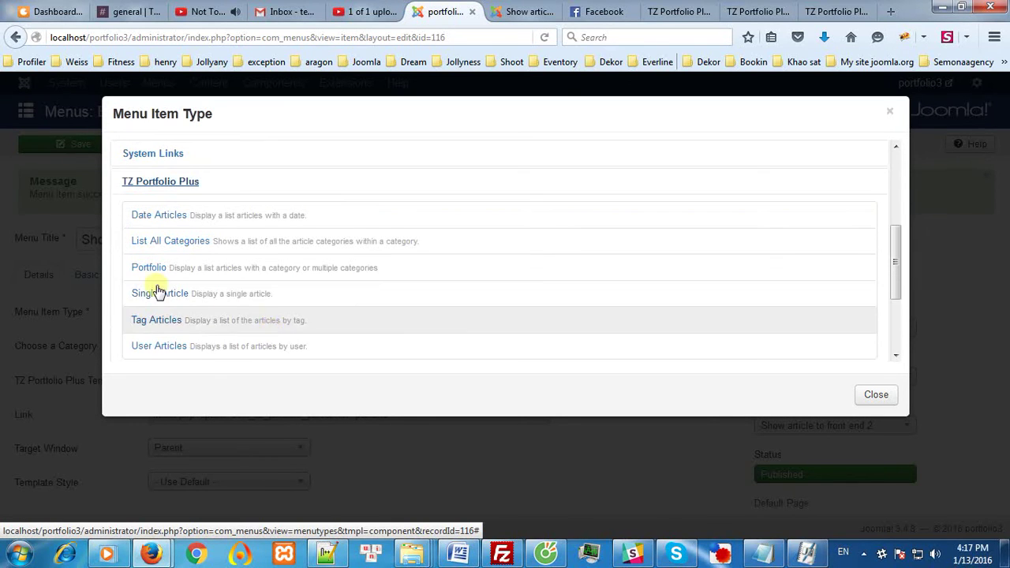
left_click(876, 393)
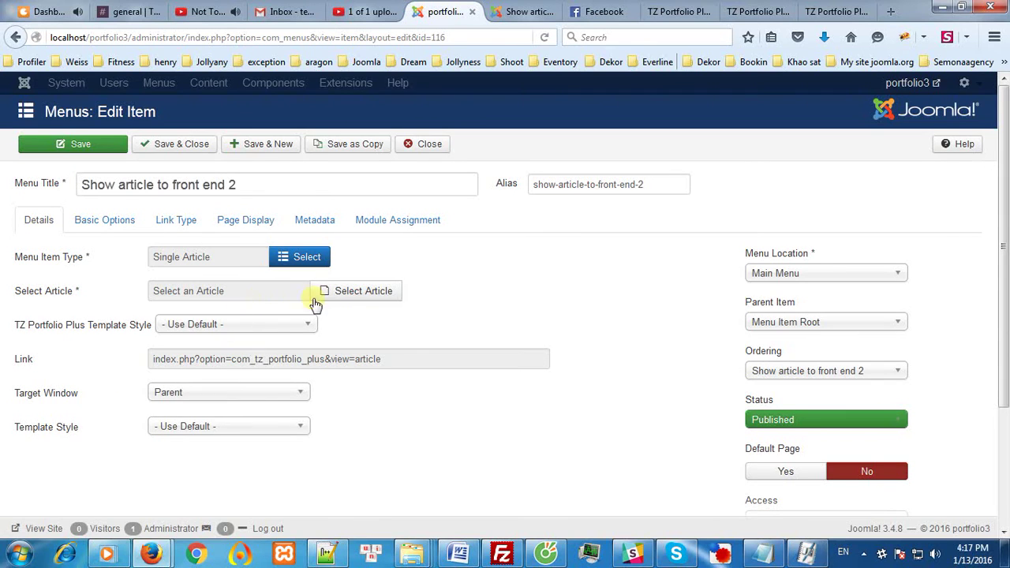
Select the article 'Create a new article 2' and Save & Close the item.
left_click(333, 300)
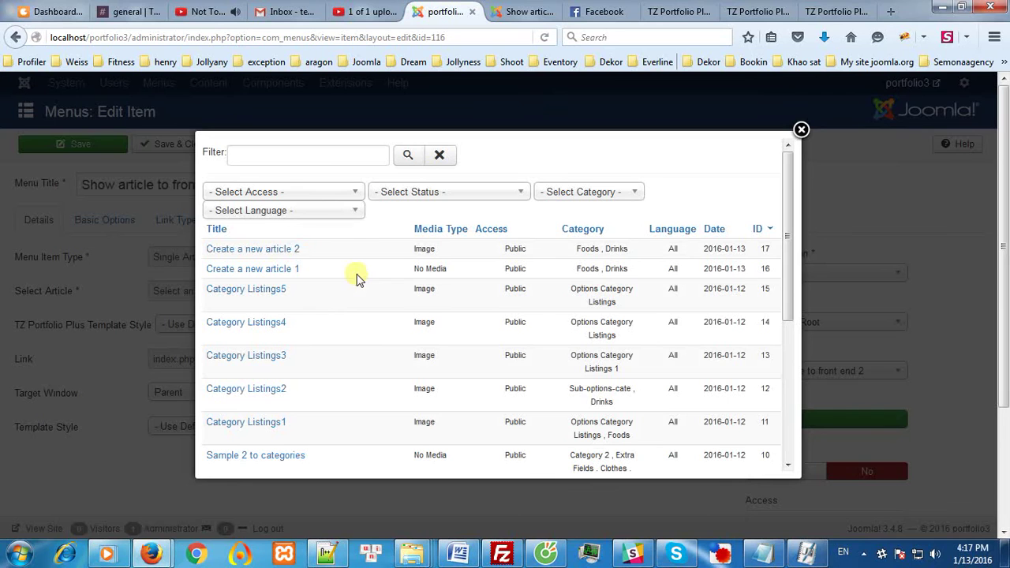
left_click(278, 251)
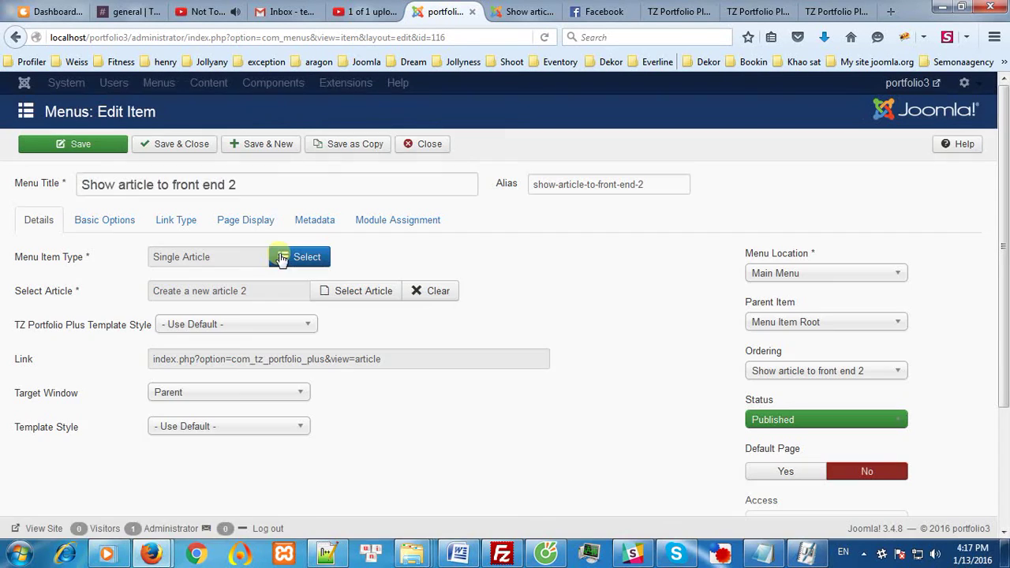
left_click(145, 149)
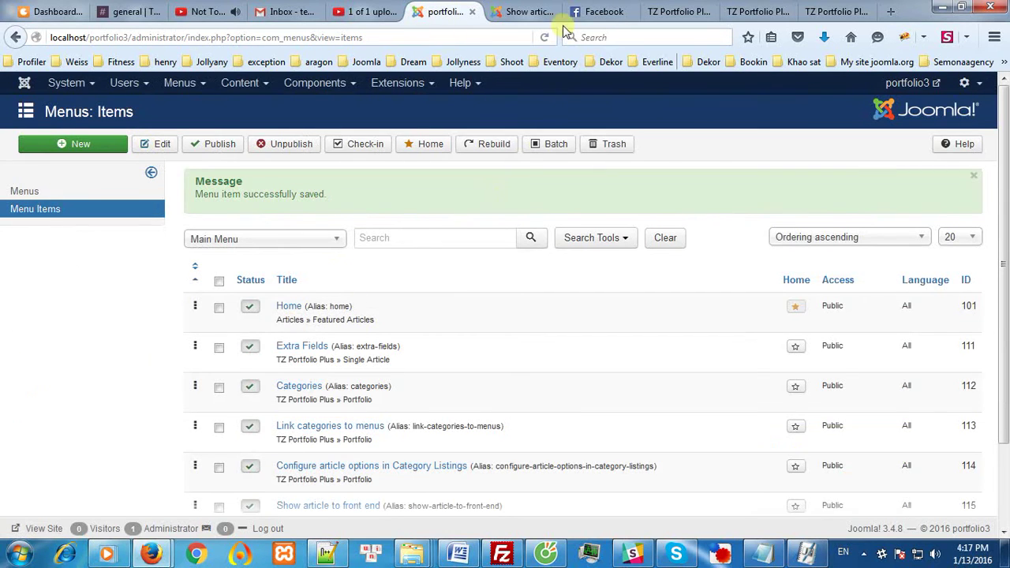
Refresh the front end and check 'Show article to front end 2' shows Create a new article 2, then return to admin.
left_click(537, 13)
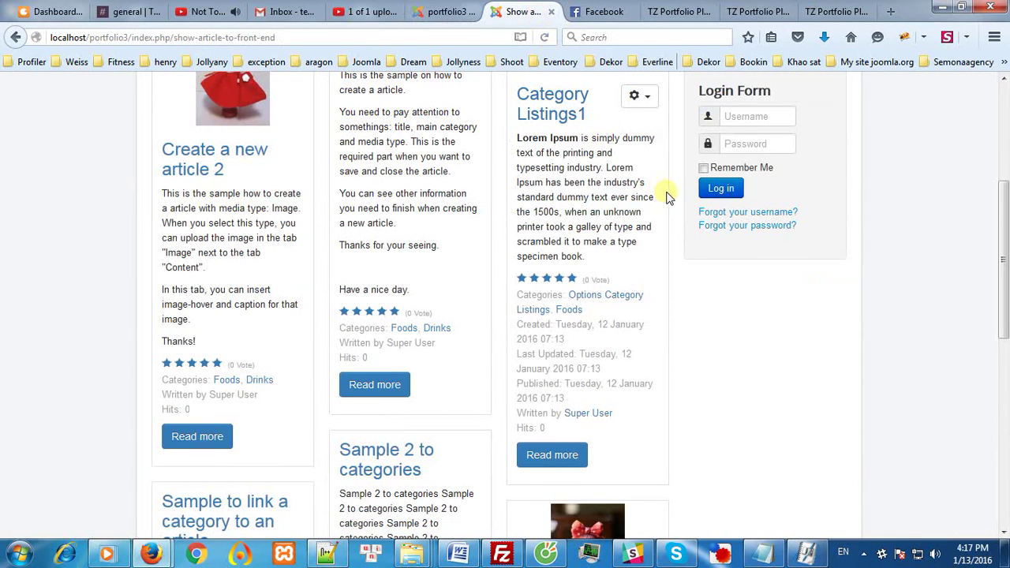
key("F5")
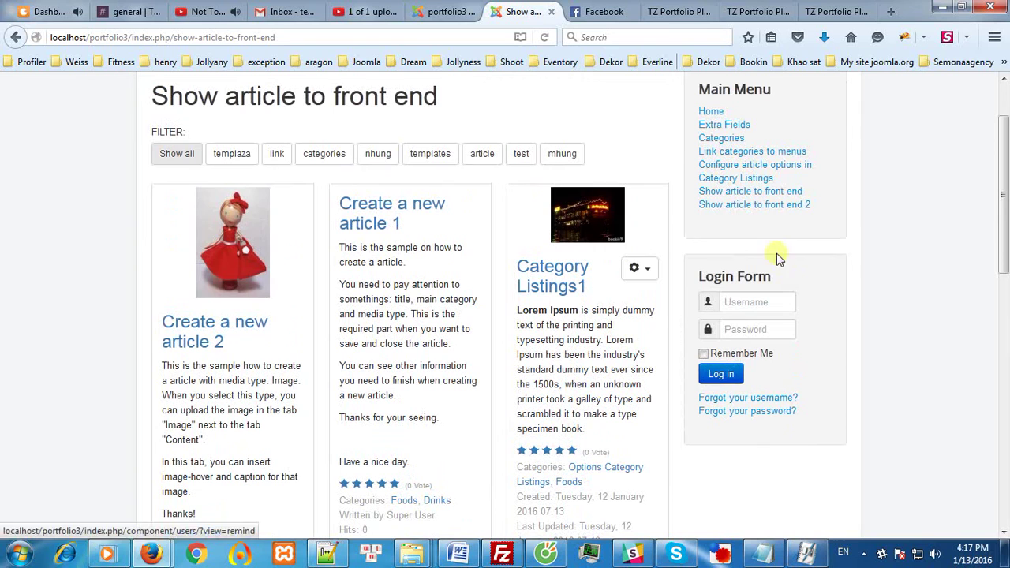
left_click(745, 213)
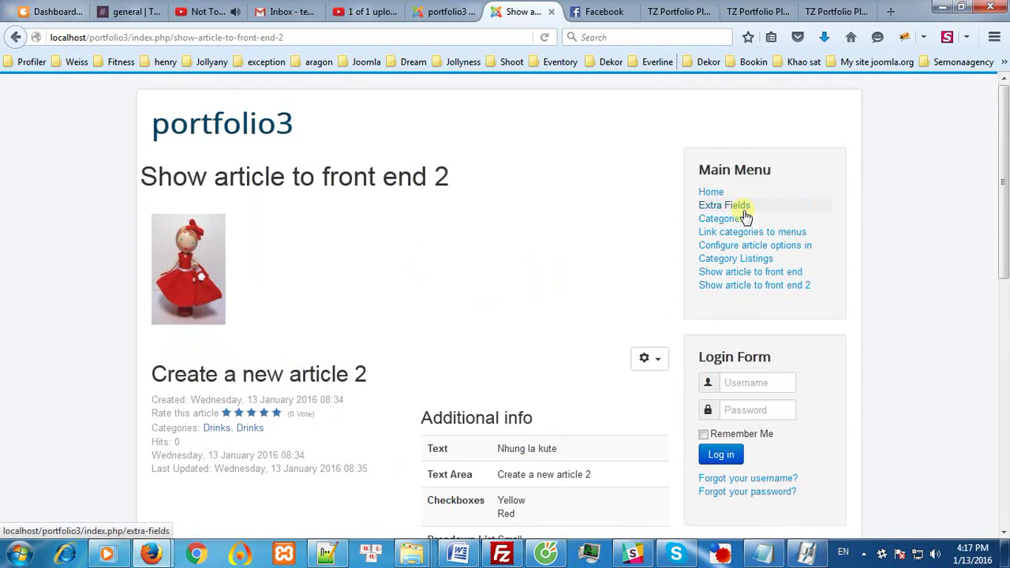
scroll(332, 289, "down", 5)
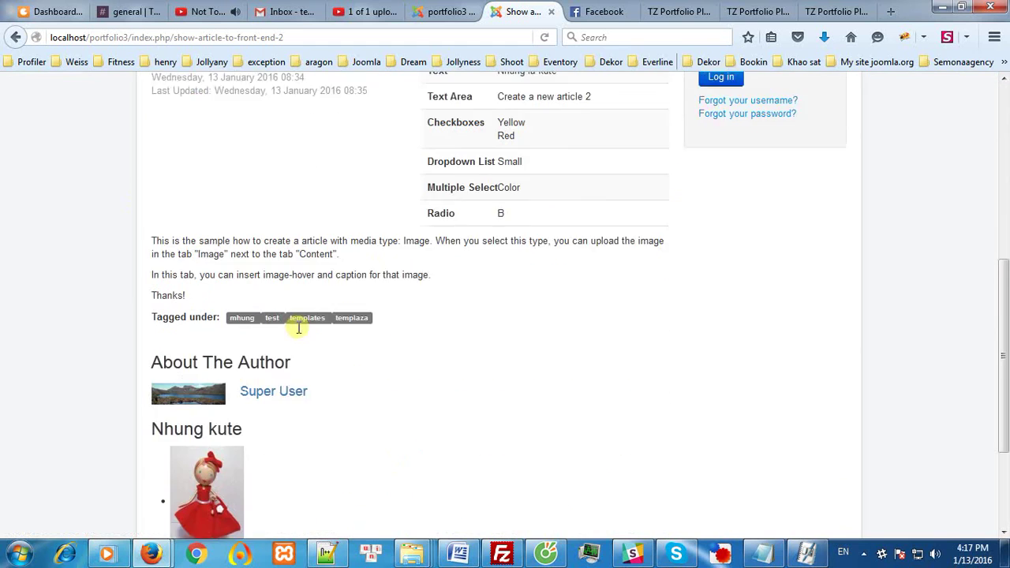
scroll(334, 344, "down", 2)
scroll(486, 73, "up", 3)
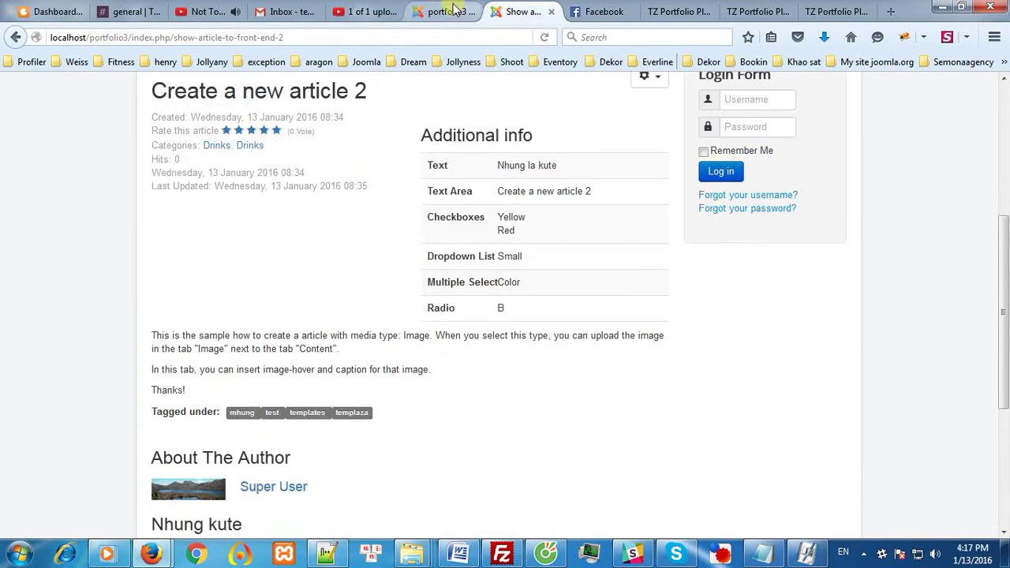
left_click(446, 11)
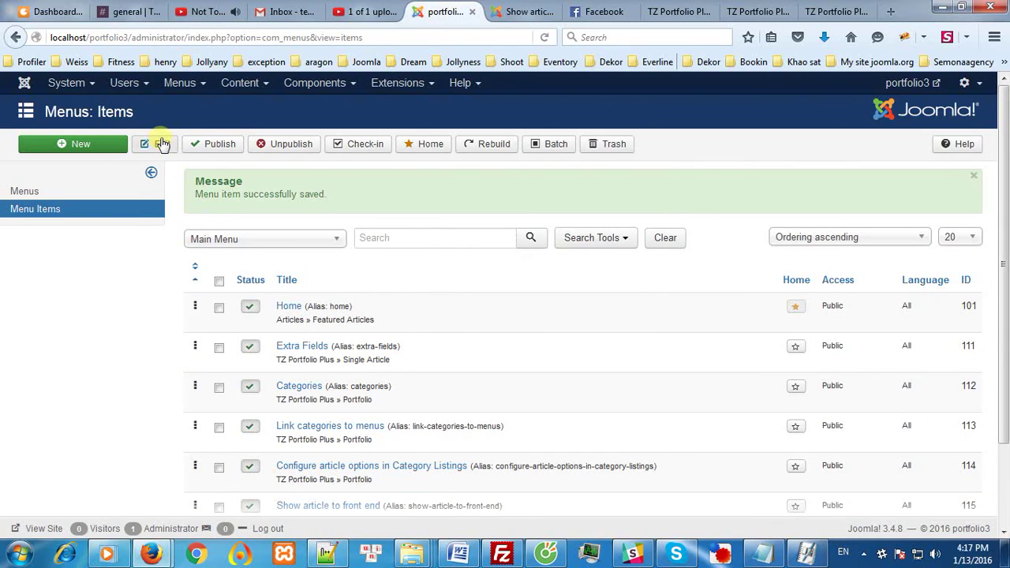
Start a new Main Menu item from the Main Menu list and bring up its Menu Item Type choices.
left_click(203, 88)
left_click(207, 146)
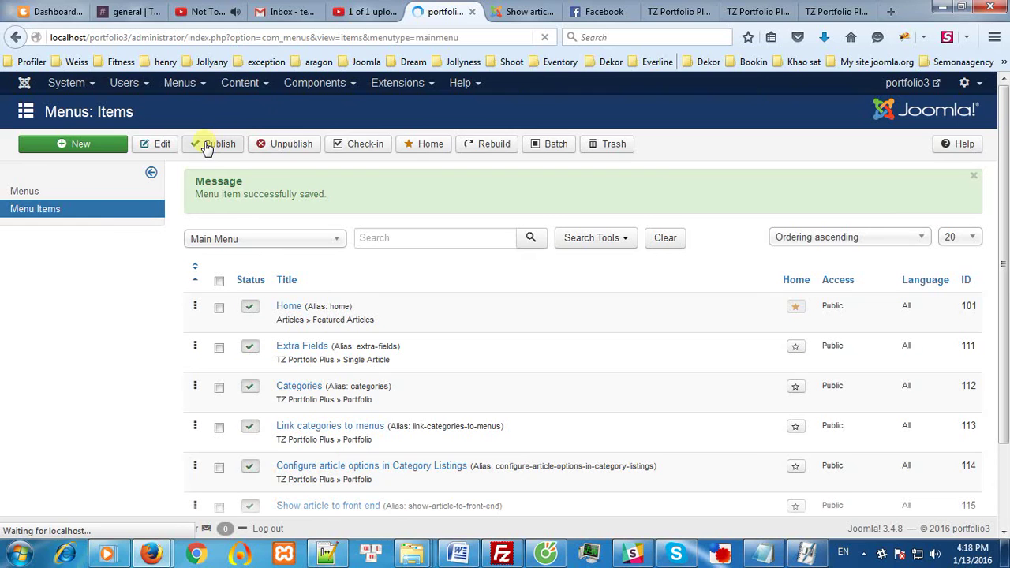
left_click(72, 145)
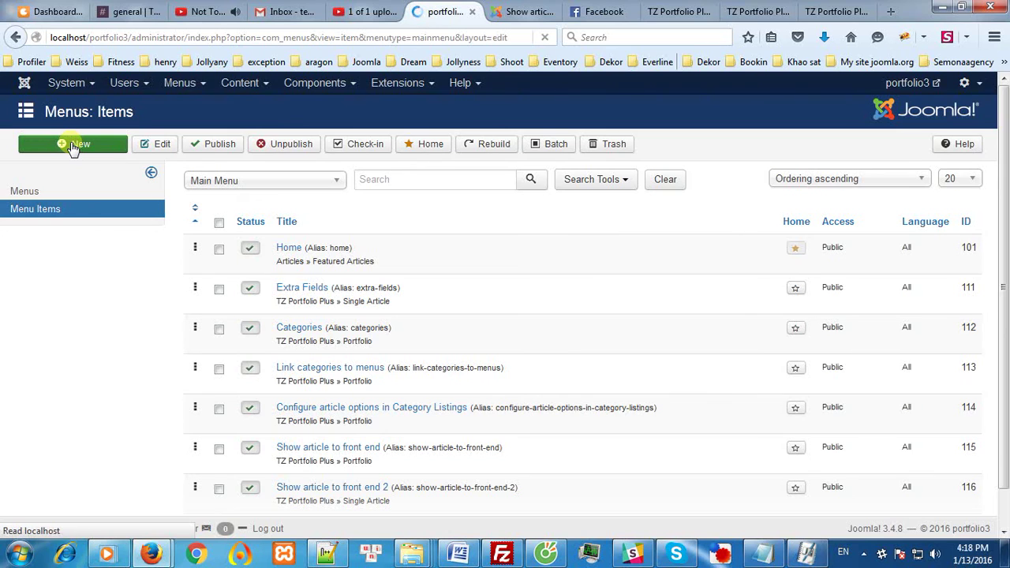
left_click(294, 255)
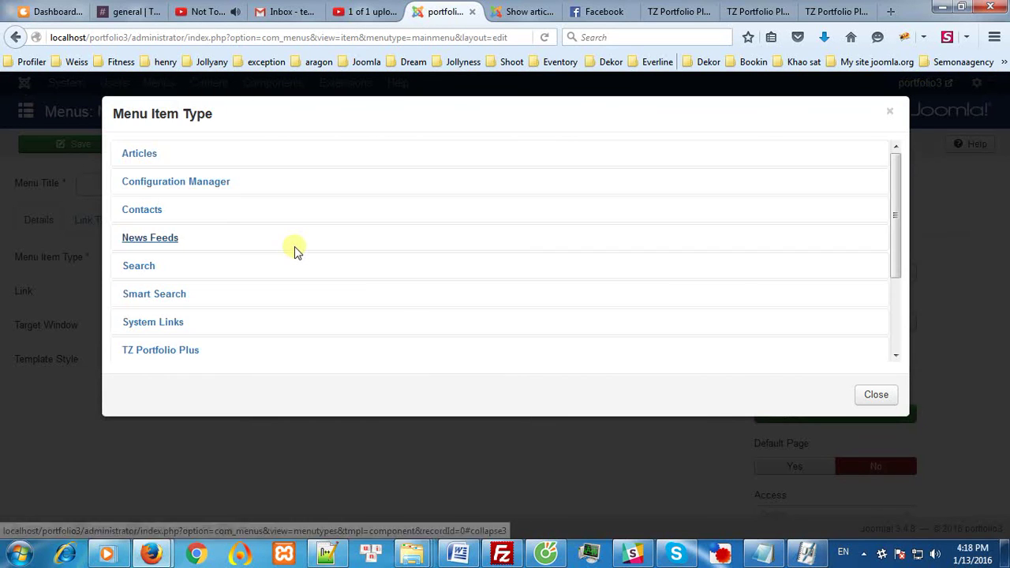
scroll(158, 261, "down", 2)
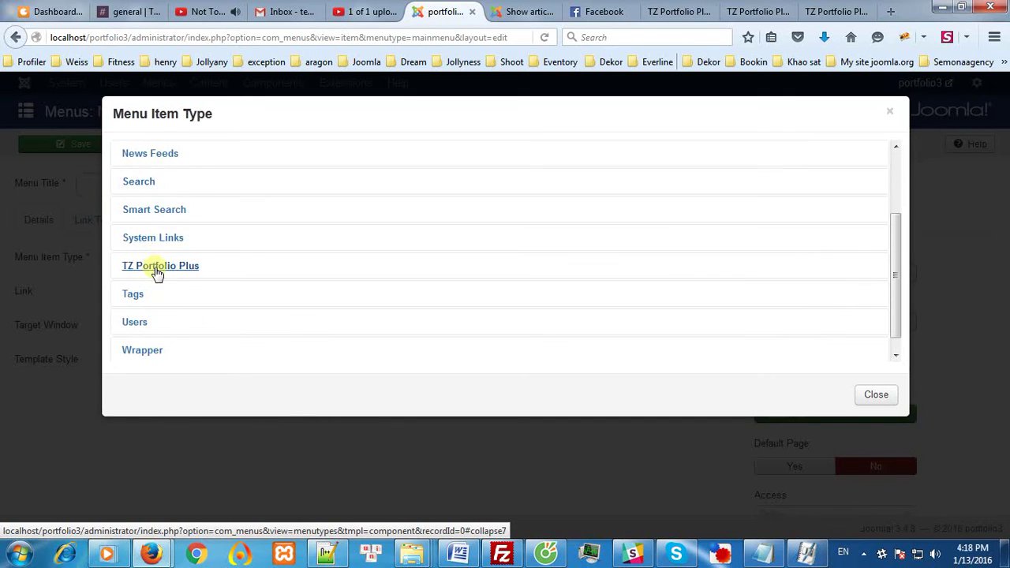
left_click(161, 265)
scroll(172, 278, "down", 2)
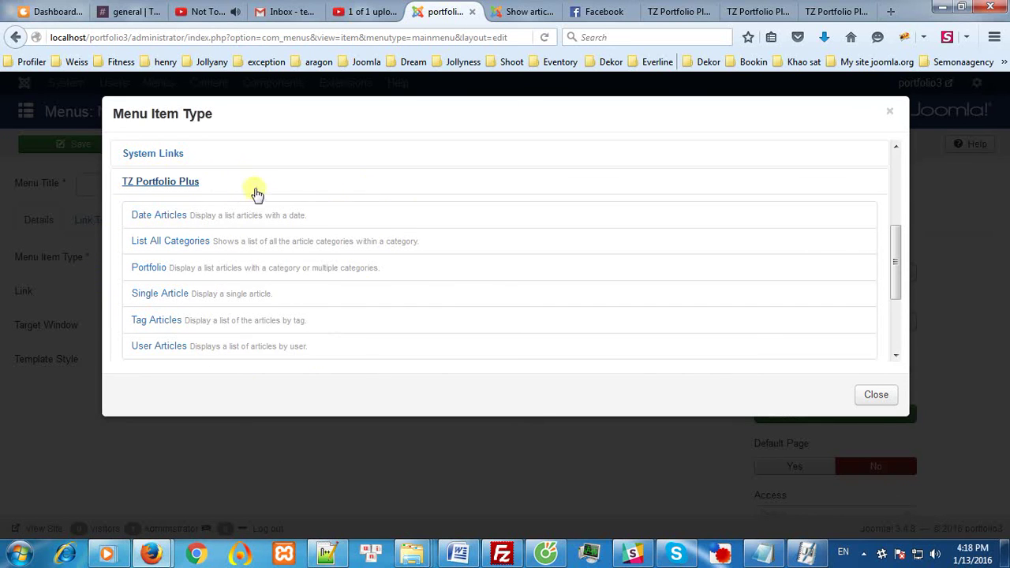
left_click(876, 398)
scroll(509, 464, "down", 1)
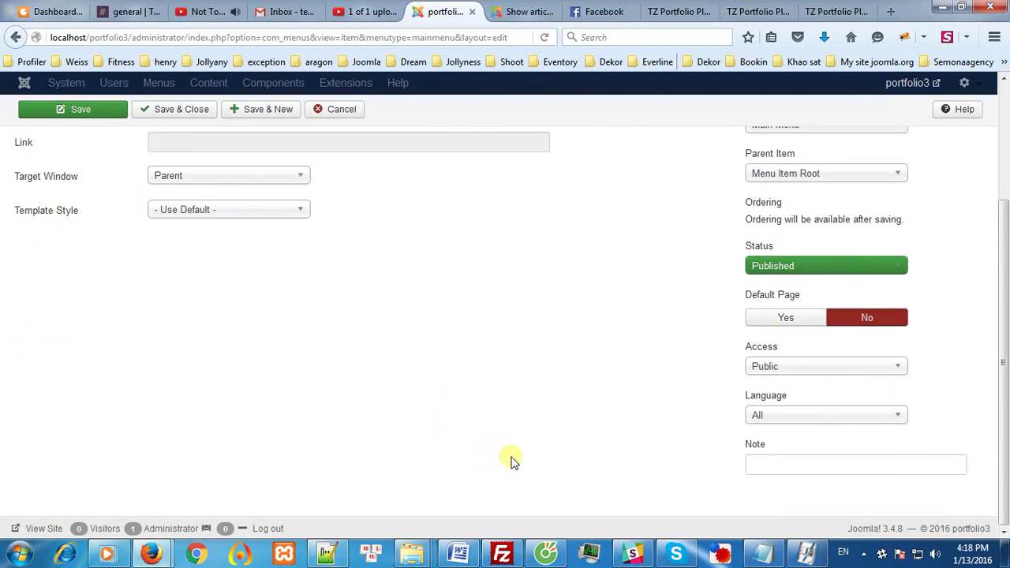
scroll(509, 456, "up", 4)
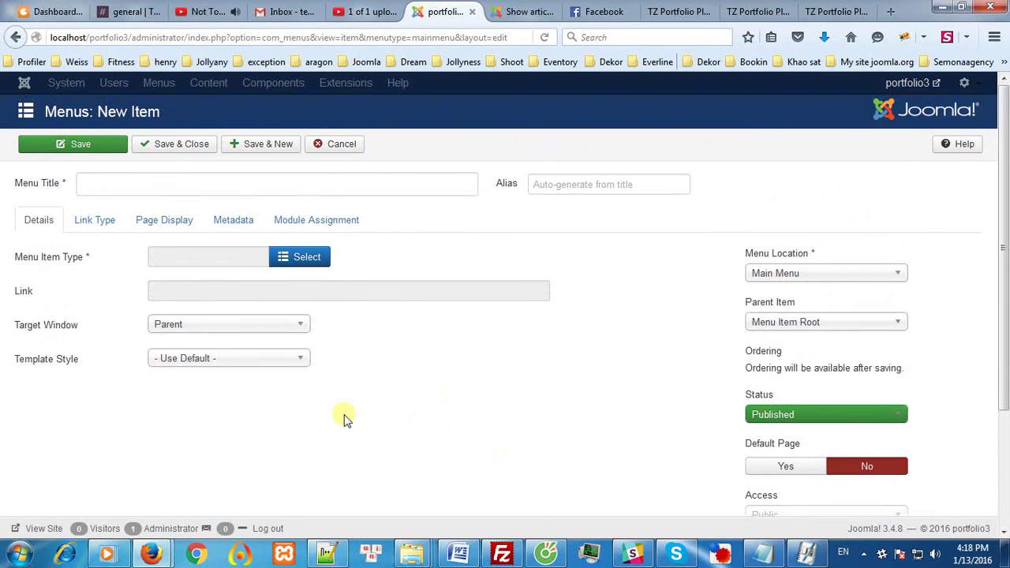
left_click(863, 555)
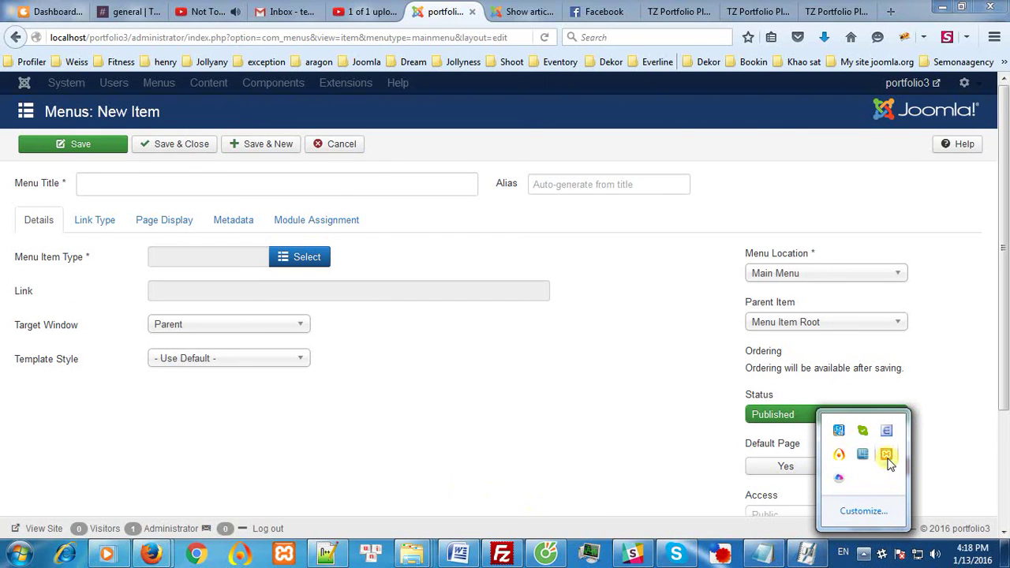
left_click(842, 463)
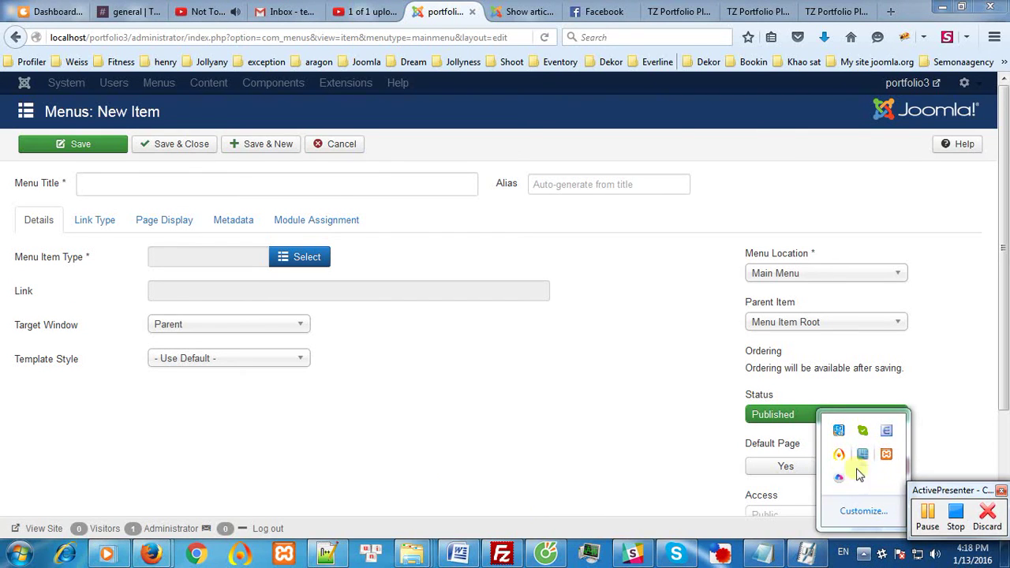